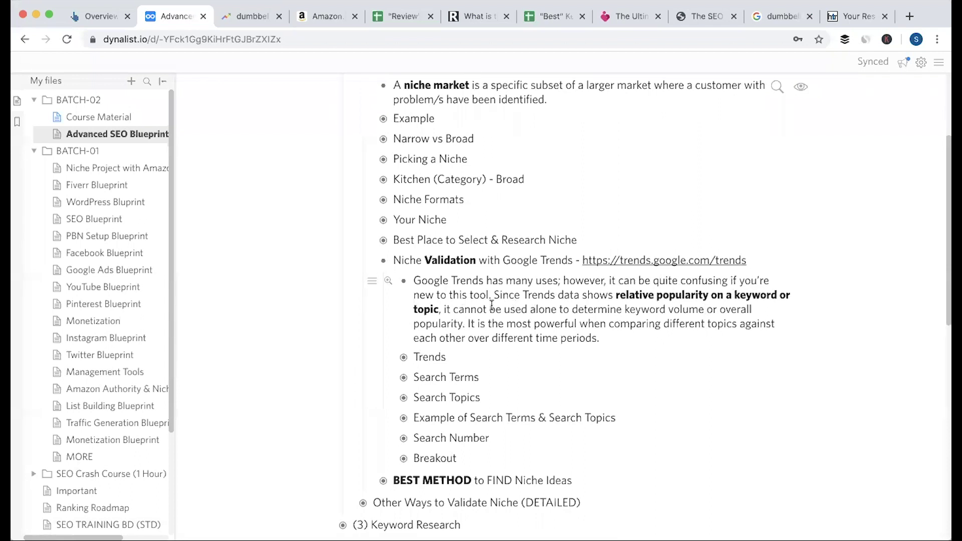
# Switch to the browser tab holding the dumbbell Google Trends chart.
pyautogui.click(259, 19)
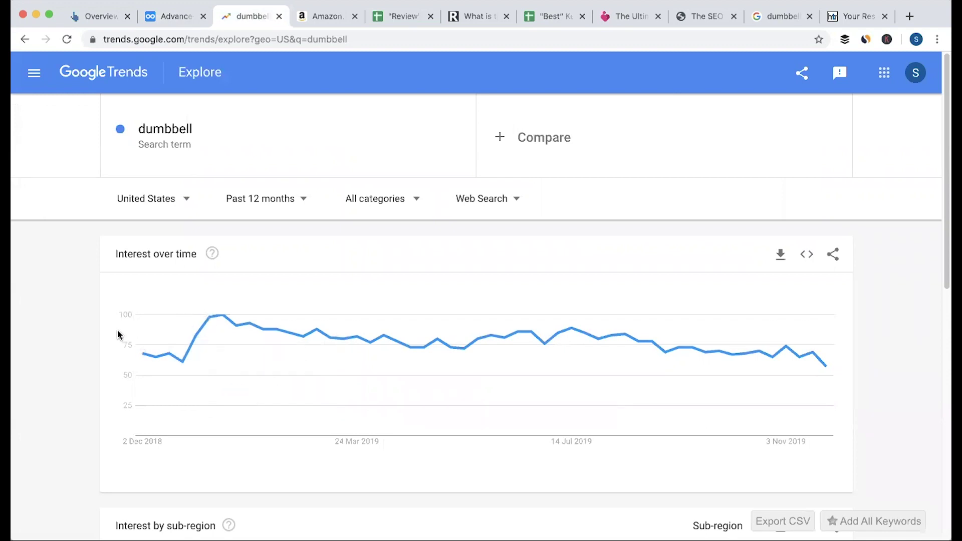
# Read the dumbbell chart's peak of 100 in 13–19 Jan 2019, then return to the outline.
pyautogui.click(181, 23)
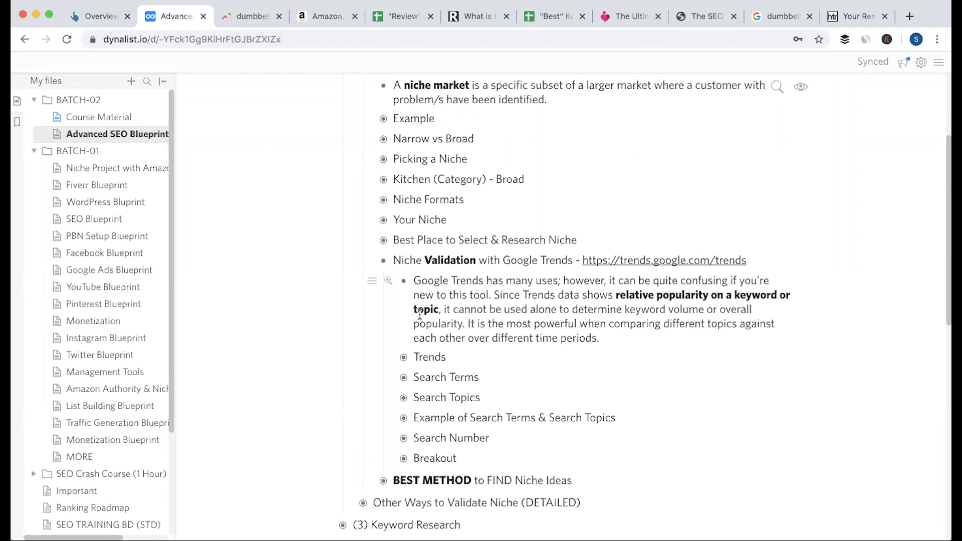
pyautogui.click(248, 16)
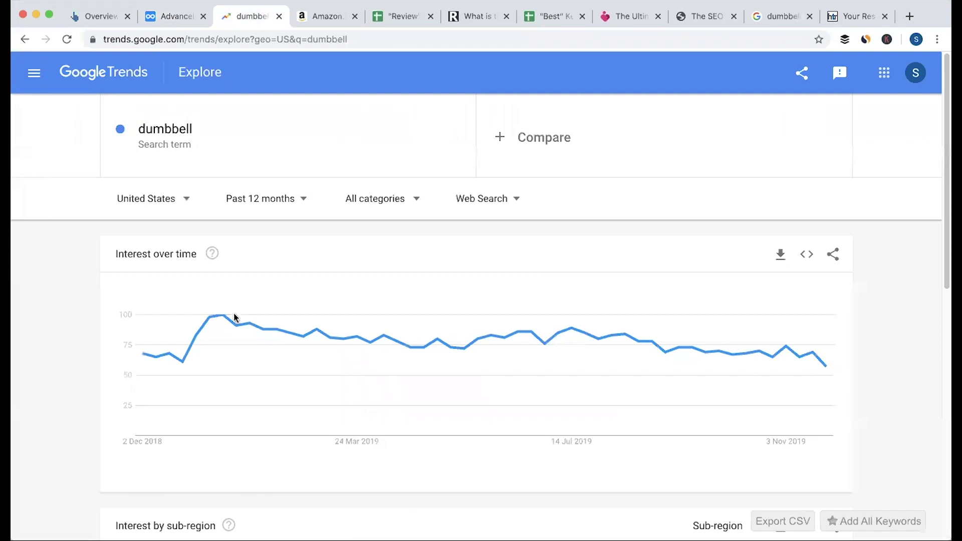
pyautogui.moveTo(224, 320)
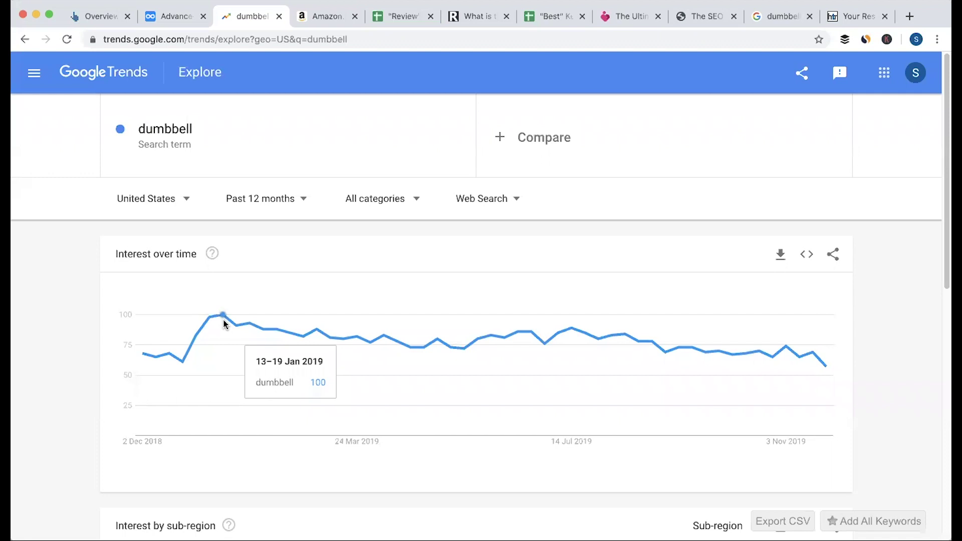
pyautogui.moveTo(669, 351)
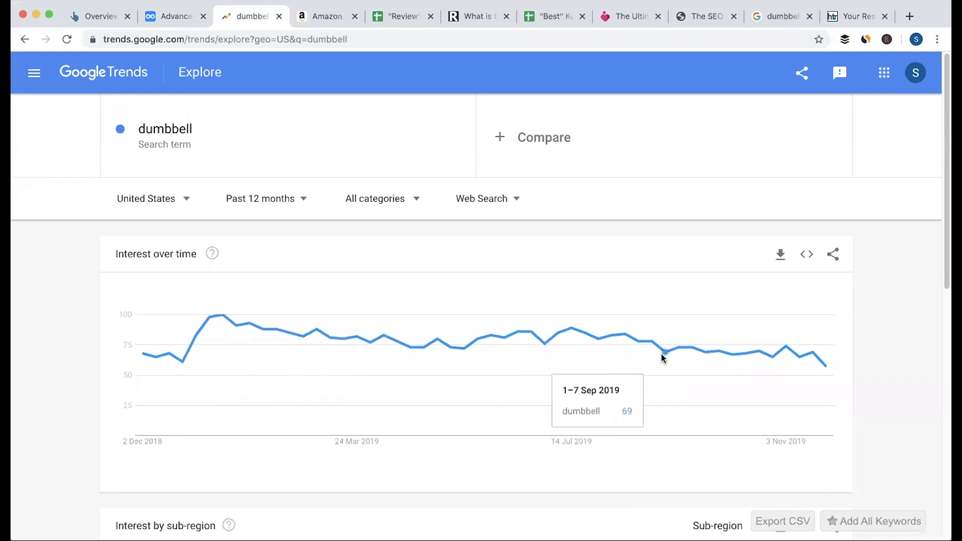
pyautogui.click(176, 17)
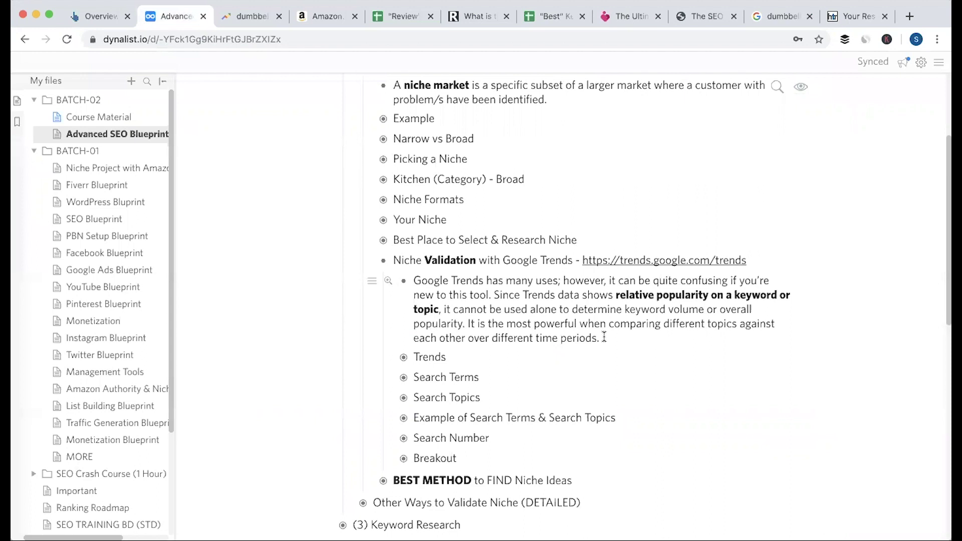
# Expand Your Niche and open its Portable stove link in Google Trends, then fold it back.
pyautogui.scroll(-1, 602, 335)
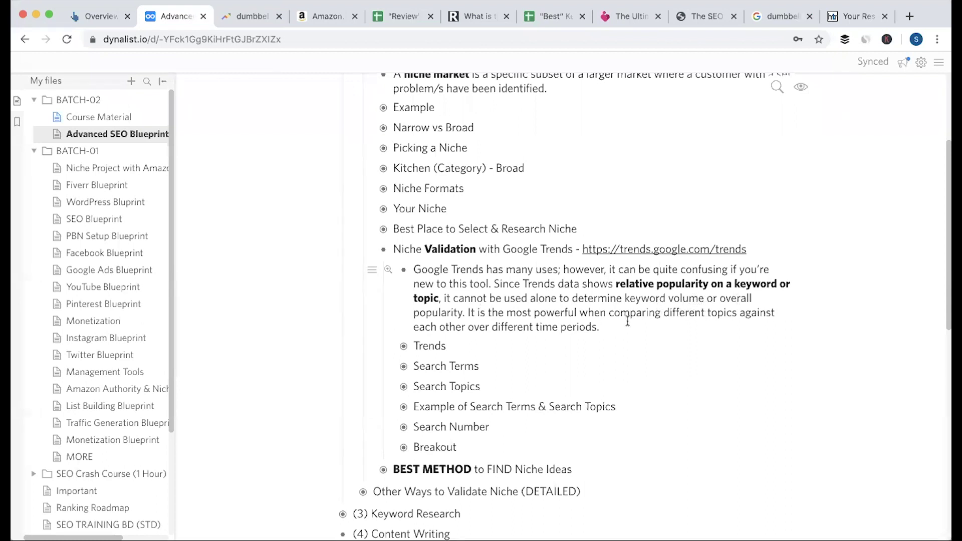
pyautogui.scroll(-2, 620, 321)
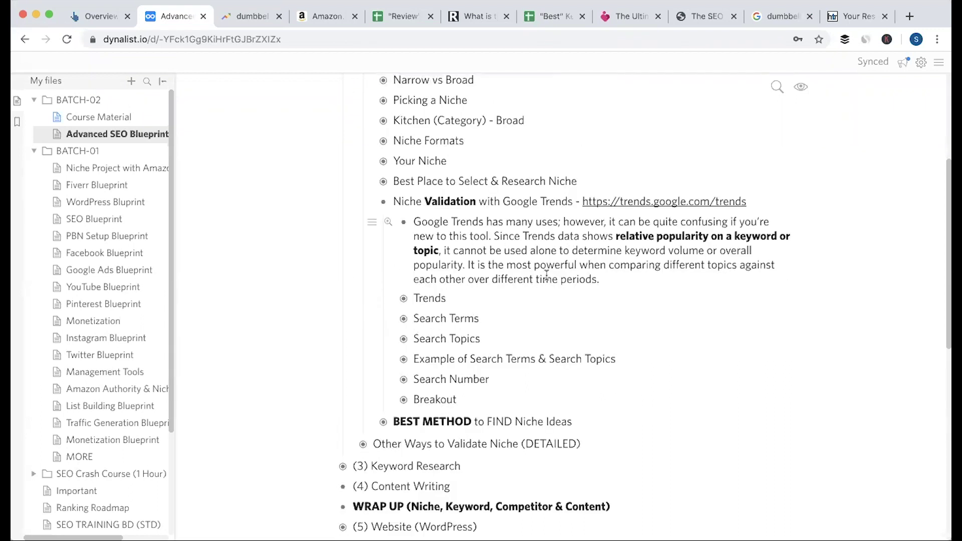
pyautogui.click(398, 297)
pyautogui.click(397, 297)
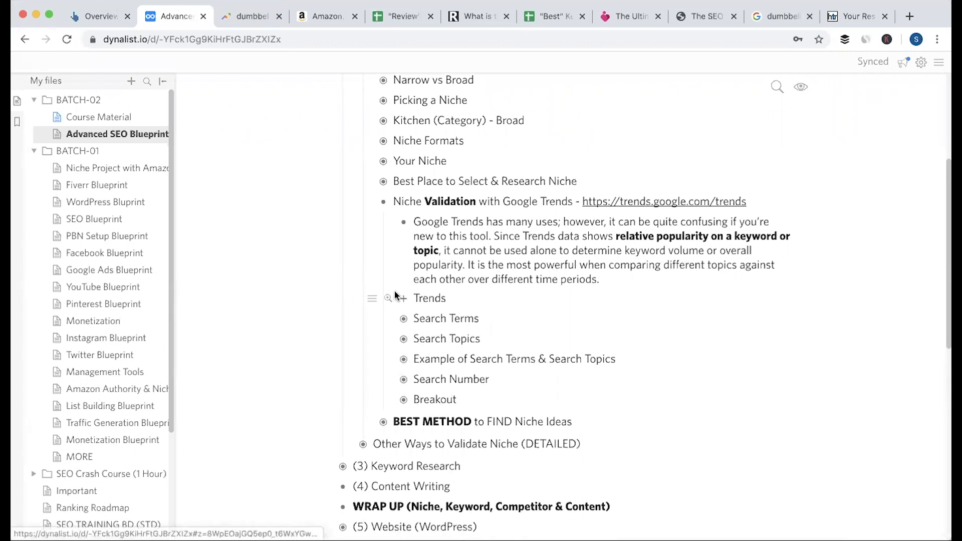
pyautogui.click(269, 18)
pyautogui.click(180, 16)
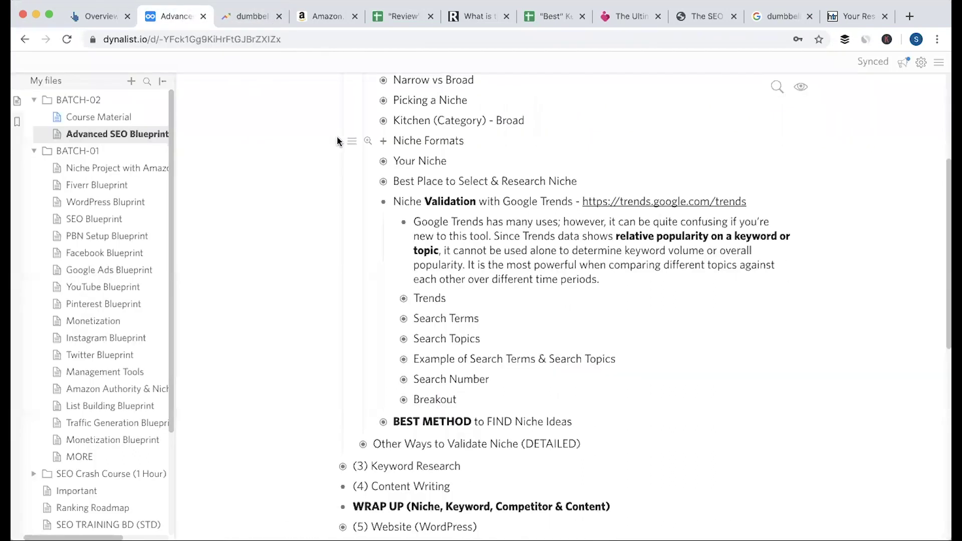
pyautogui.click(384, 161)
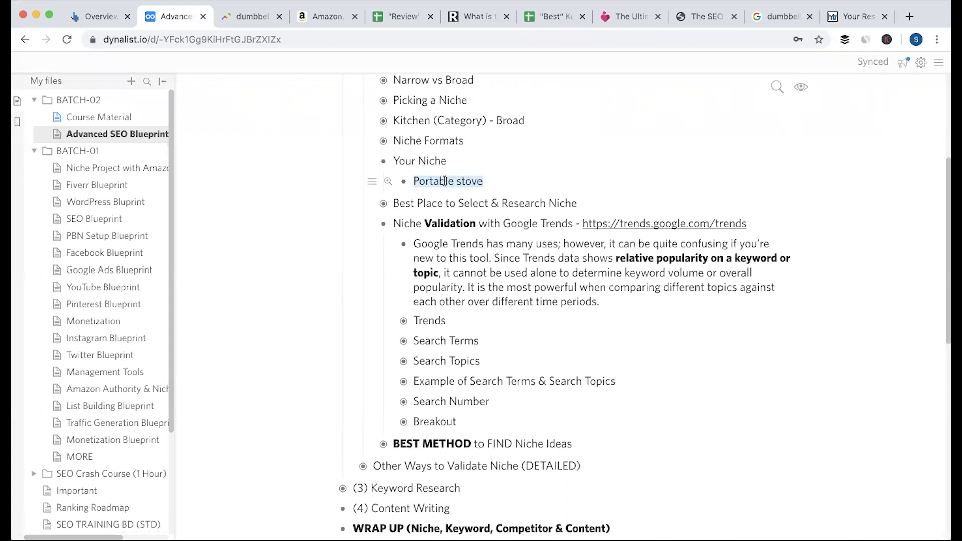
pyautogui.click(445, 181)
pyautogui.click(180, 16)
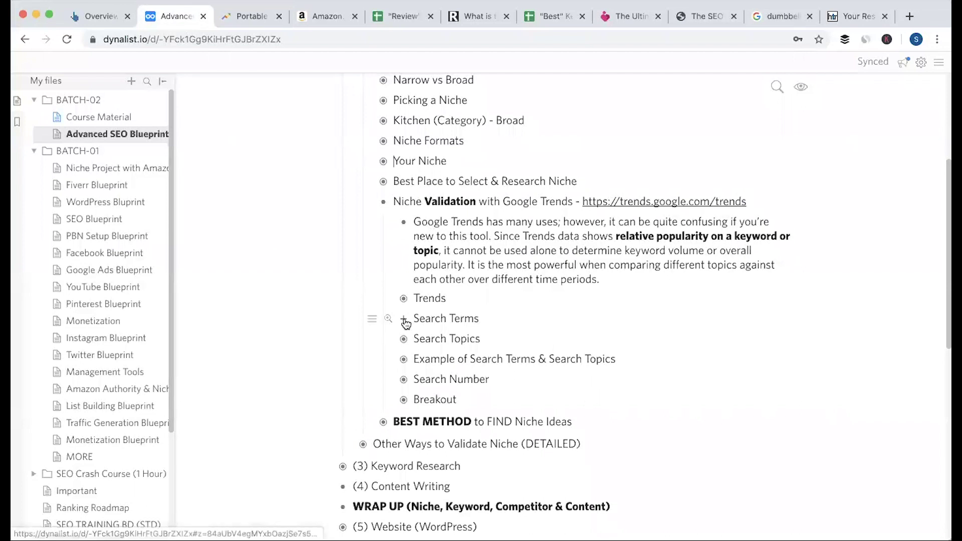
# Expand the Search Terms, Search Topics and London example notes under Trends.
pyautogui.click(404, 320)
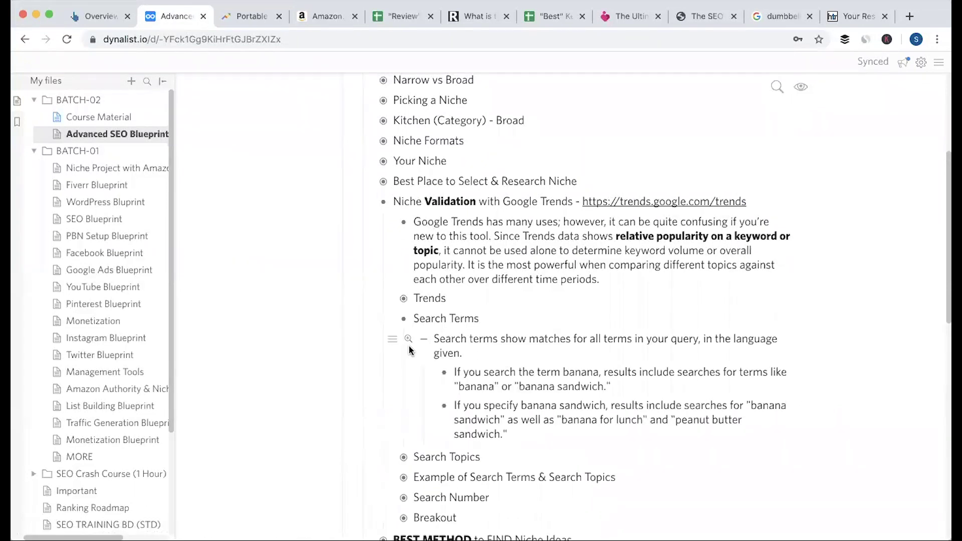
pyautogui.scroll(-2, 409, 345)
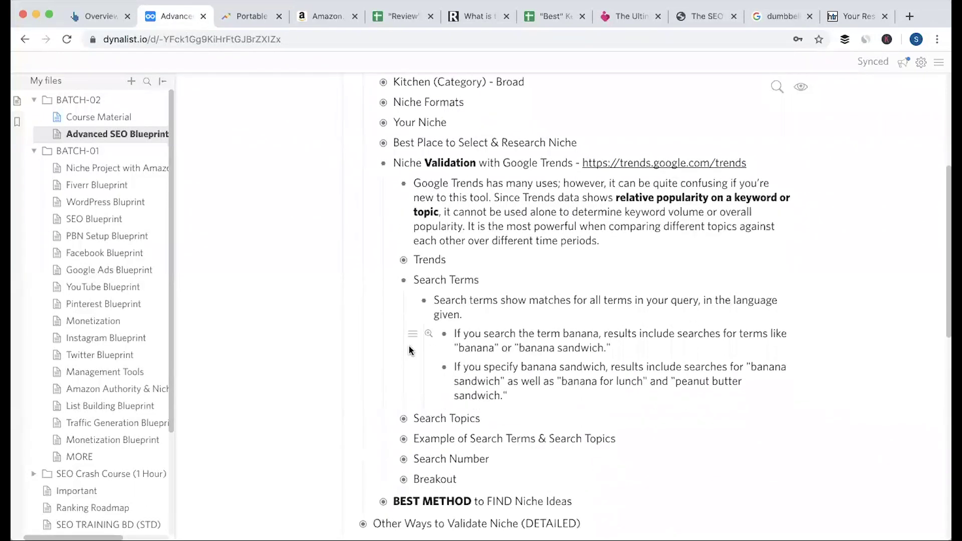
pyautogui.scroll(-3, 409, 346)
pyautogui.click(404, 357)
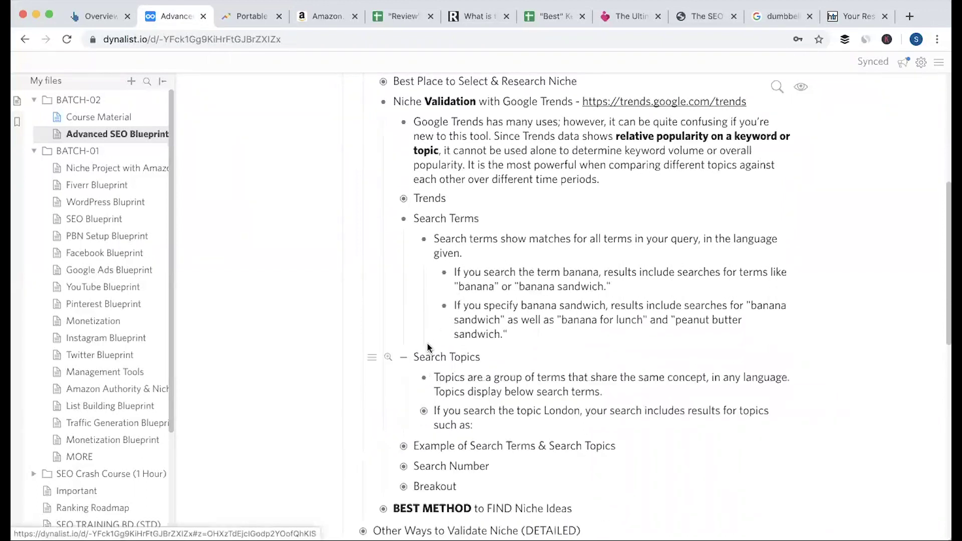
pyautogui.scroll(-1, 423, 360)
pyautogui.click(424, 404)
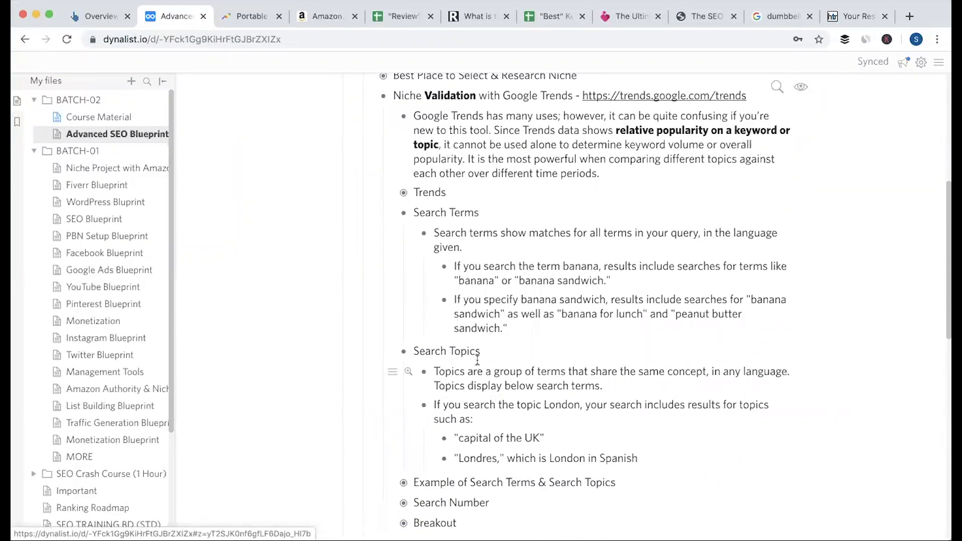
pyautogui.scroll(-2, 481, 330)
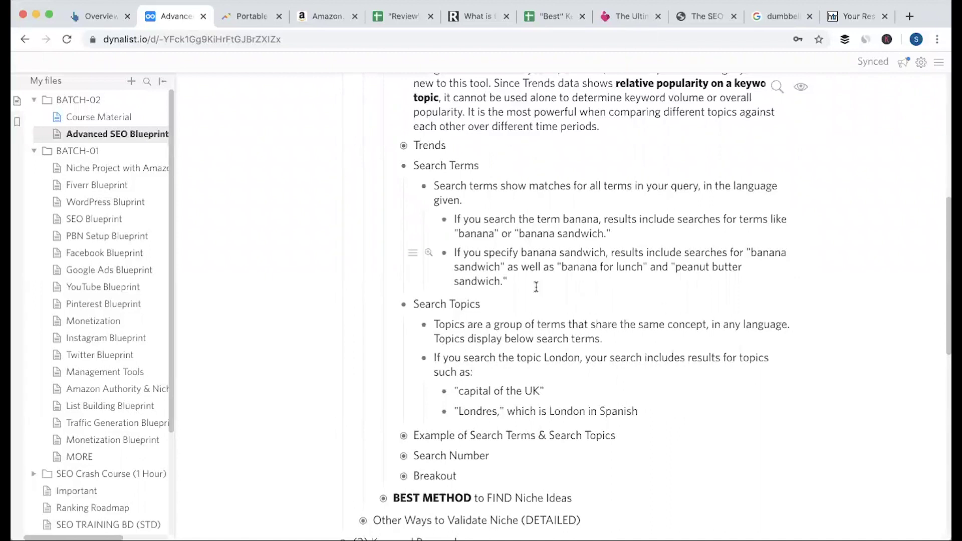
pyautogui.scroll(-1, 471, 307)
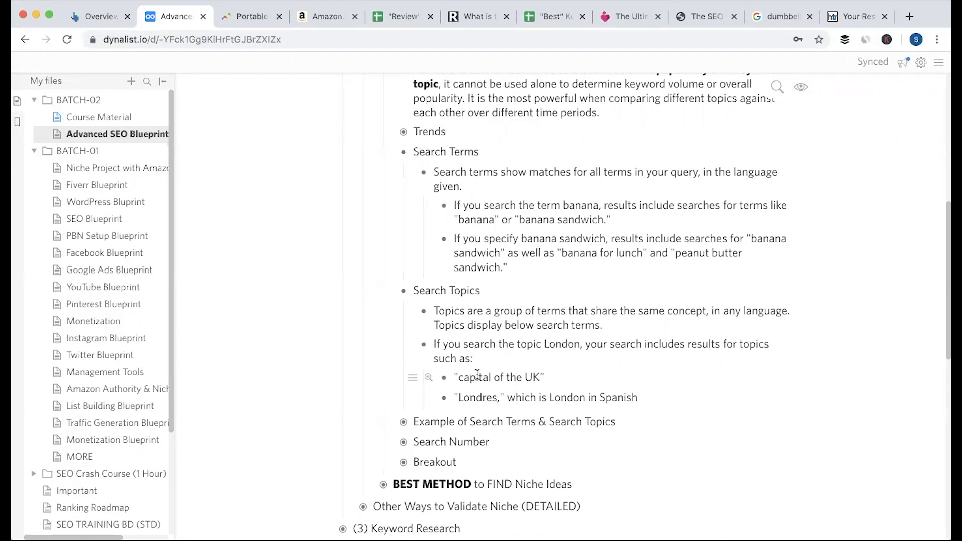
# Collapse Search Topics and Search Terms, and expand the White fruit / White ice example item.
pyautogui.click(404, 292)
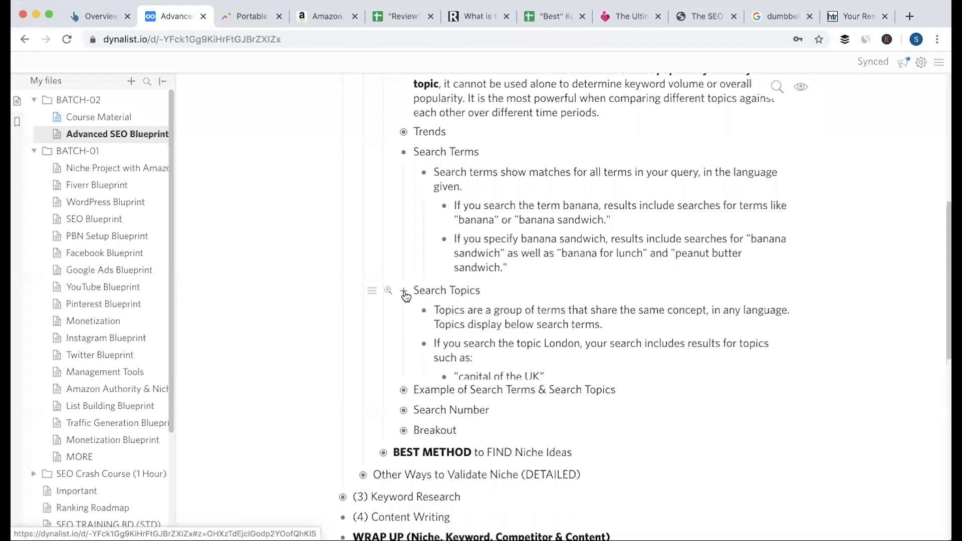
pyautogui.click(403, 151)
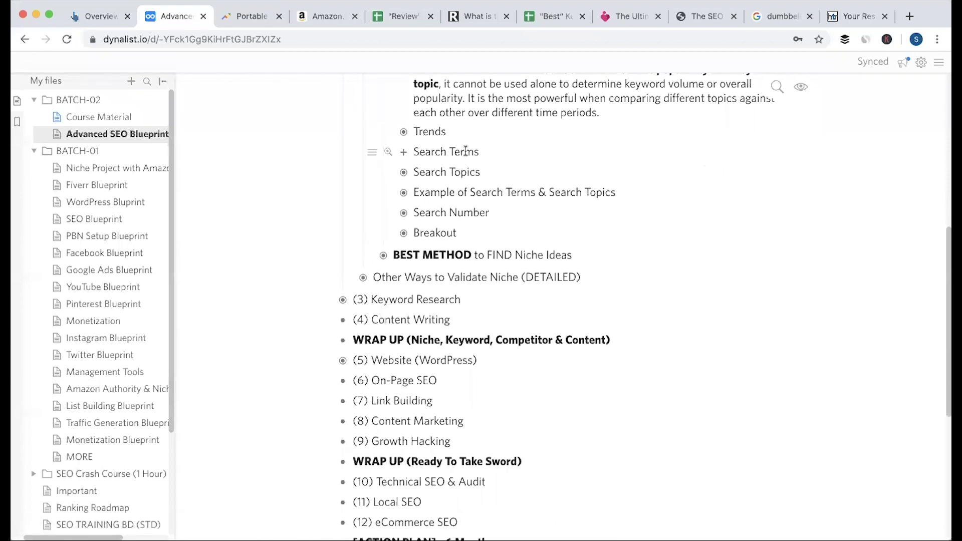
pyautogui.click(405, 192)
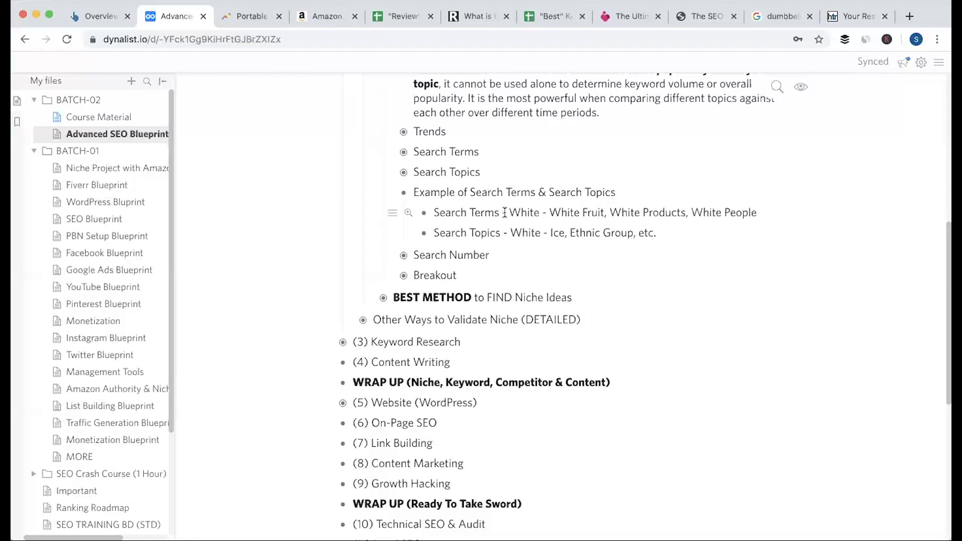
# Expand Search Number, bold 'maximum search interest', and switch to the Portable stove chart.
pyautogui.click(405, 195)
pyautogui.click(403, 213)
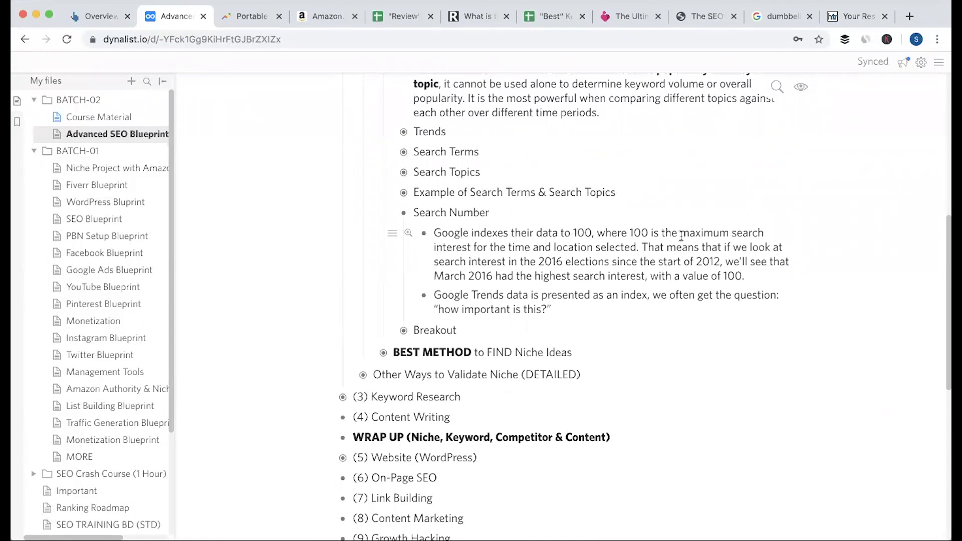
pyautogui.moveTo(680, 233); pyautogui.dragTo(477, 248)
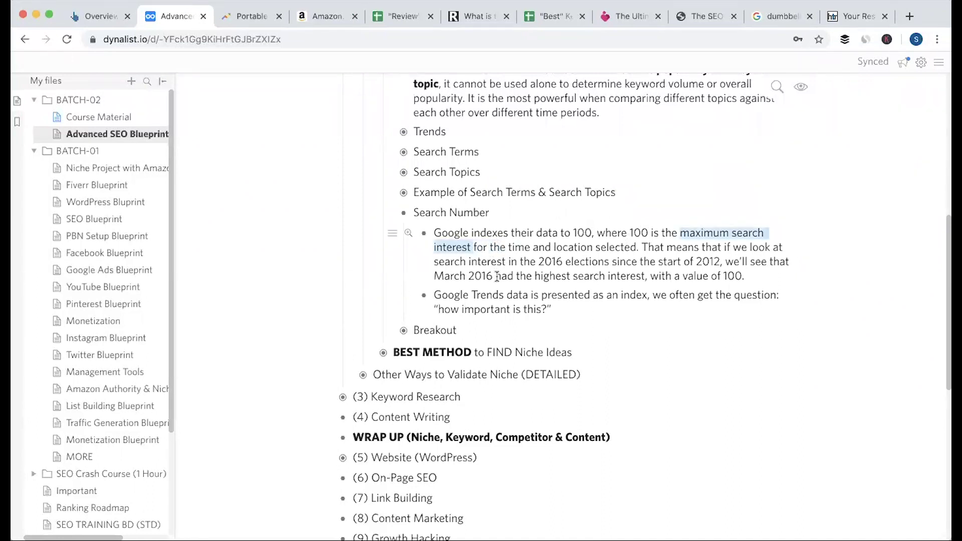
pyautogui.hotkey('ctrl', 'b')
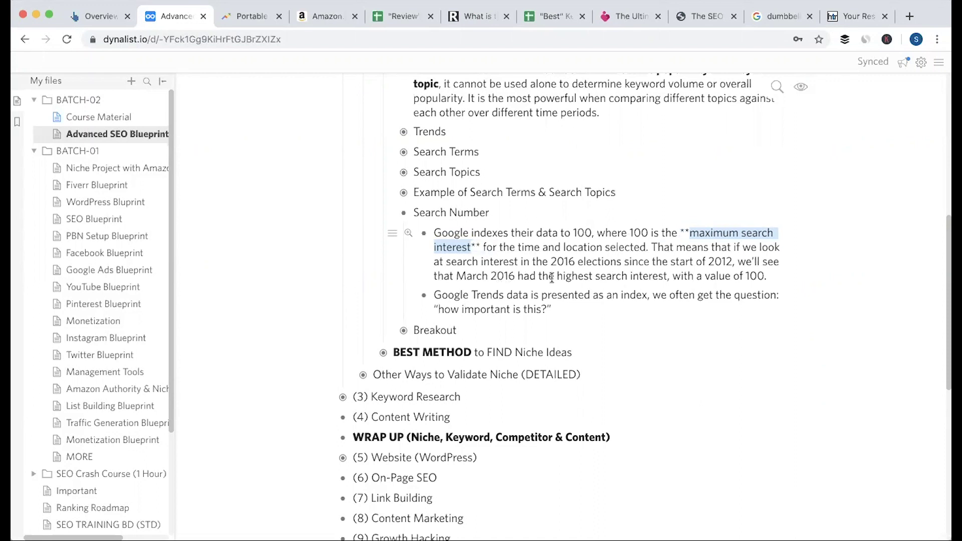
pyautogui.click(557, 262)
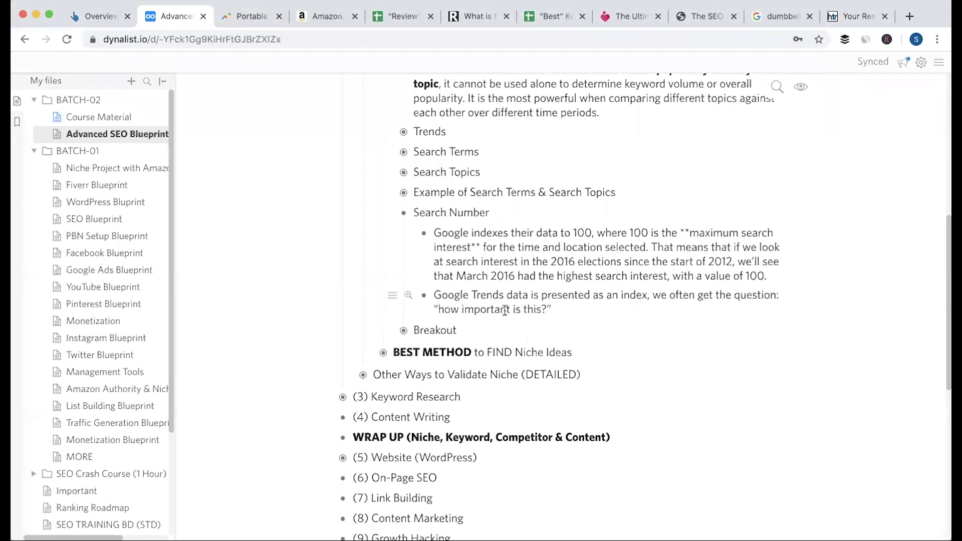
pyautogui.click(252, 17)
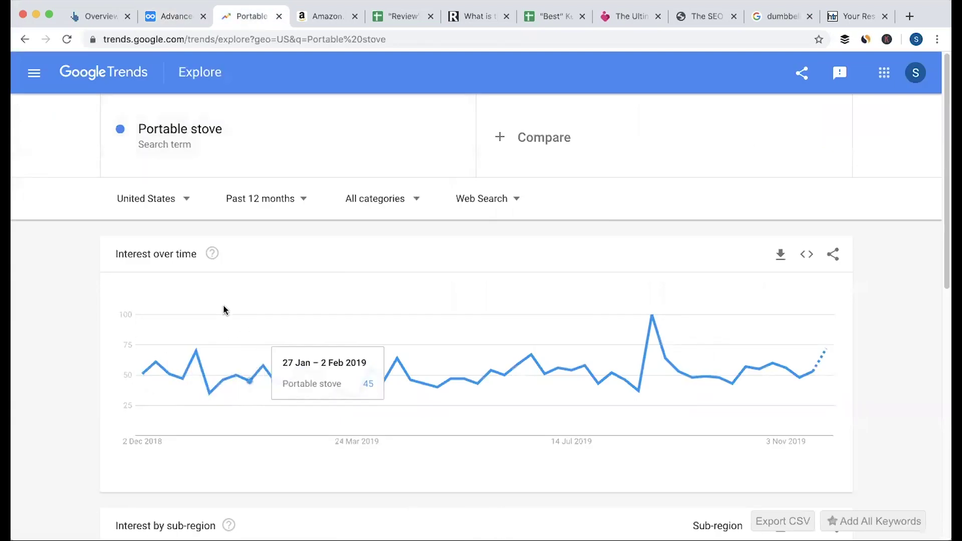
# Add Electric Stove as a second compared term beside Portable stove.
pyautogui.click(176, 16)
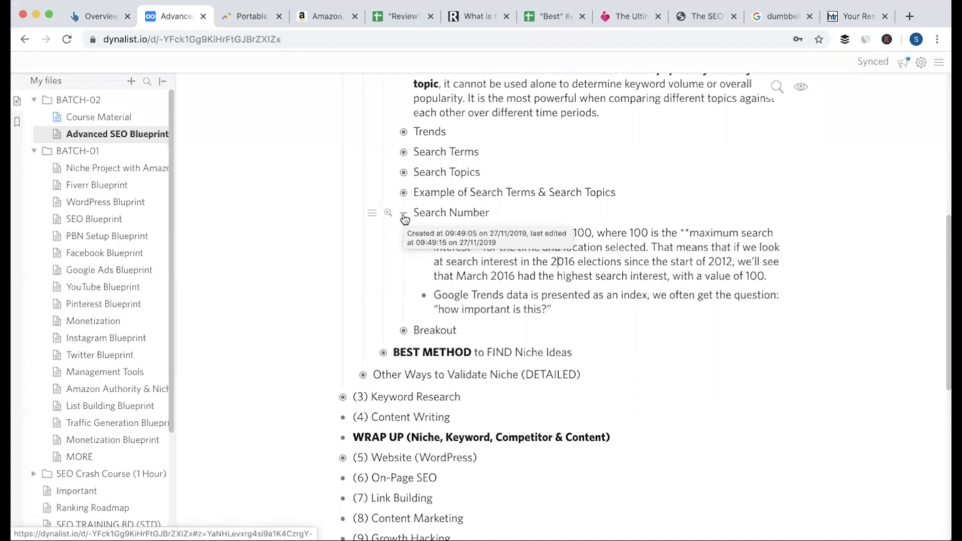
pyautogui.hotkey('ctrl', 'Tab')
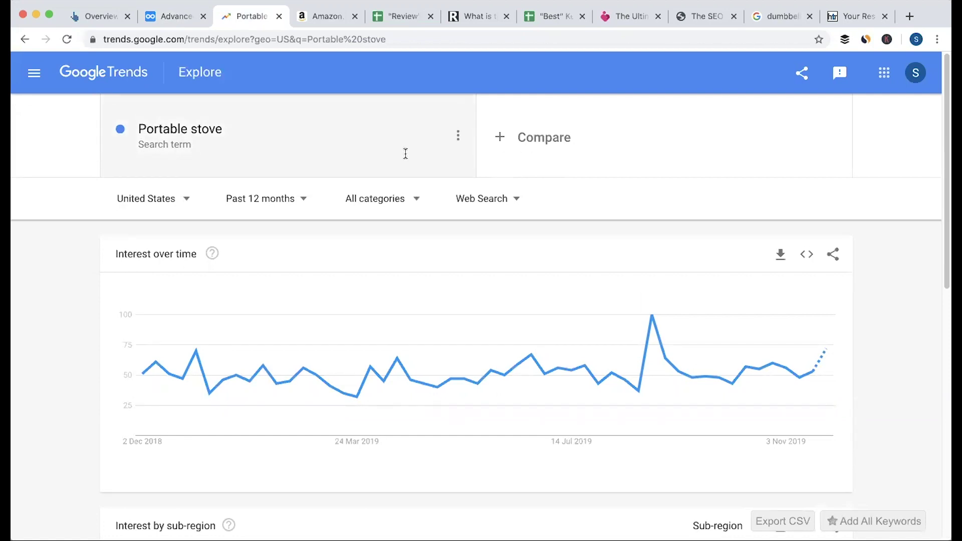
pyautogui.click(539, 154)
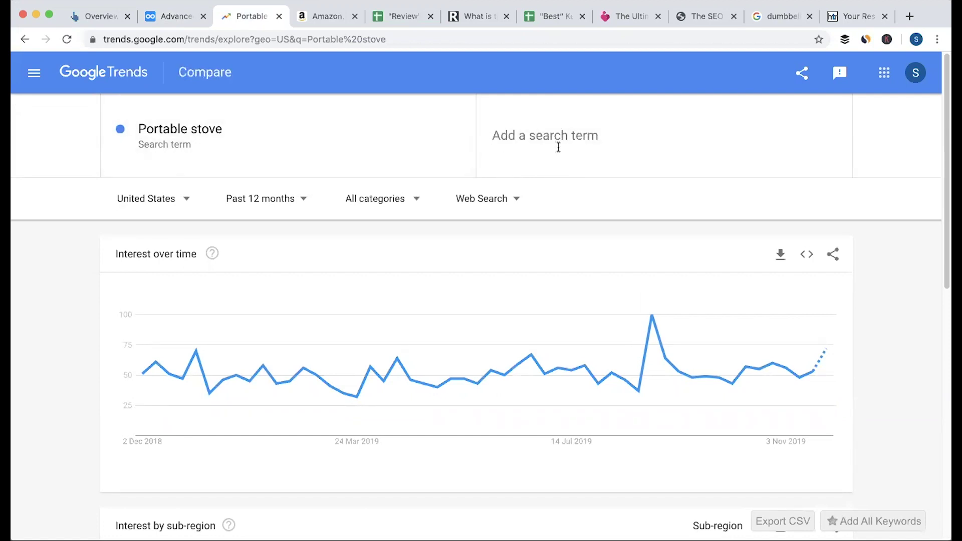
pyautogui.write('Electric S')
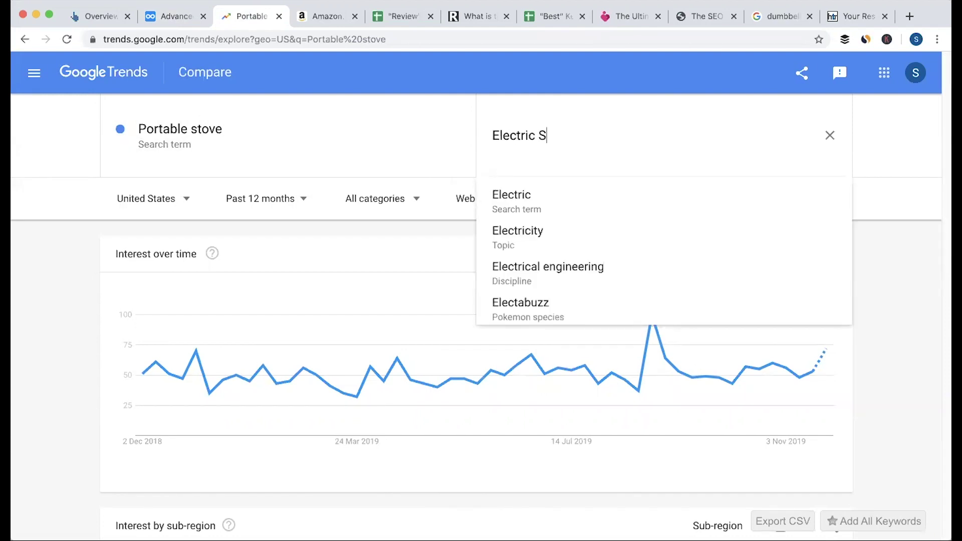
pyautogui.write('tove')
pyautogui.press('Return')
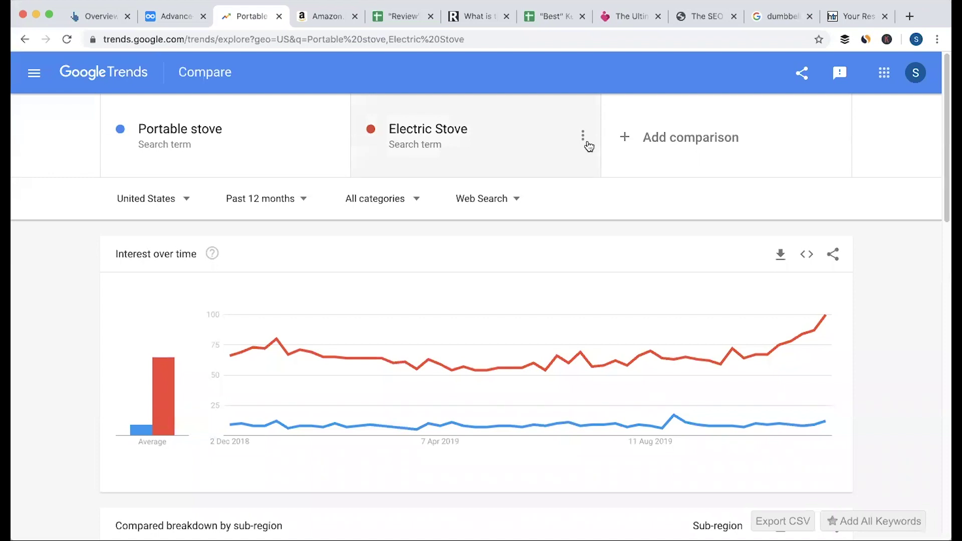
# Remove the Electric Stove comparison and break Portable stove's US regional interest down by city.
pyautogui.click(587, 142)
pyautogui.click(543, 140)
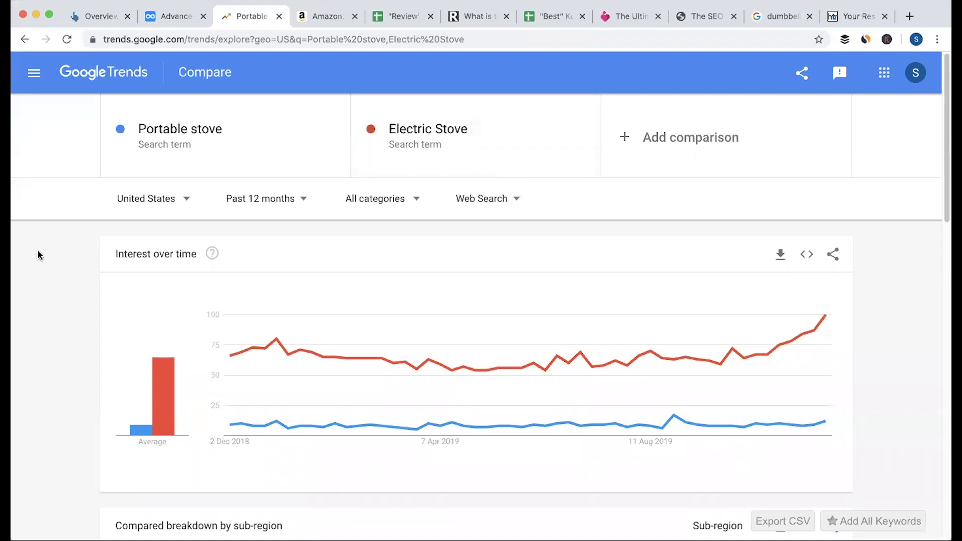
pyautogui.scroll(-2, 31, 364)
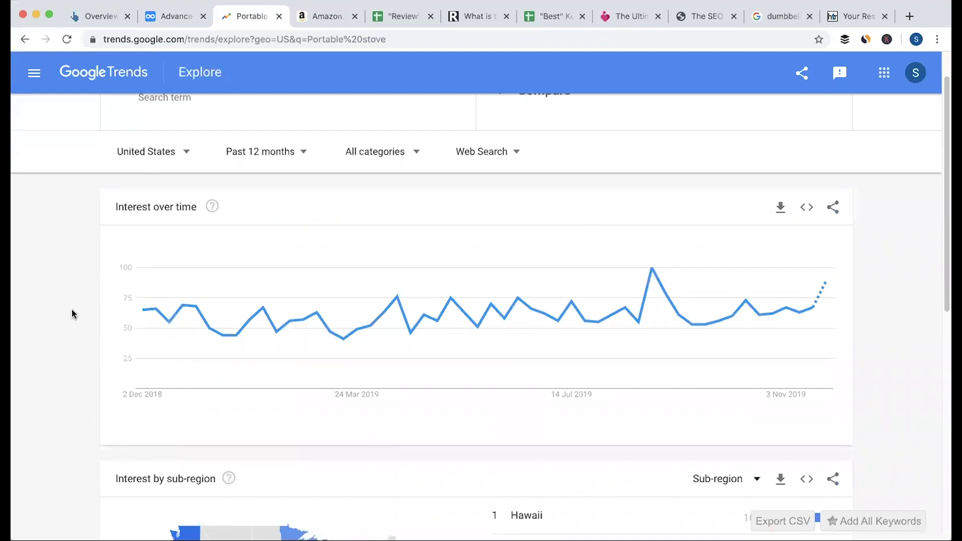
pyautogui.scroll(-7, 72, 314)
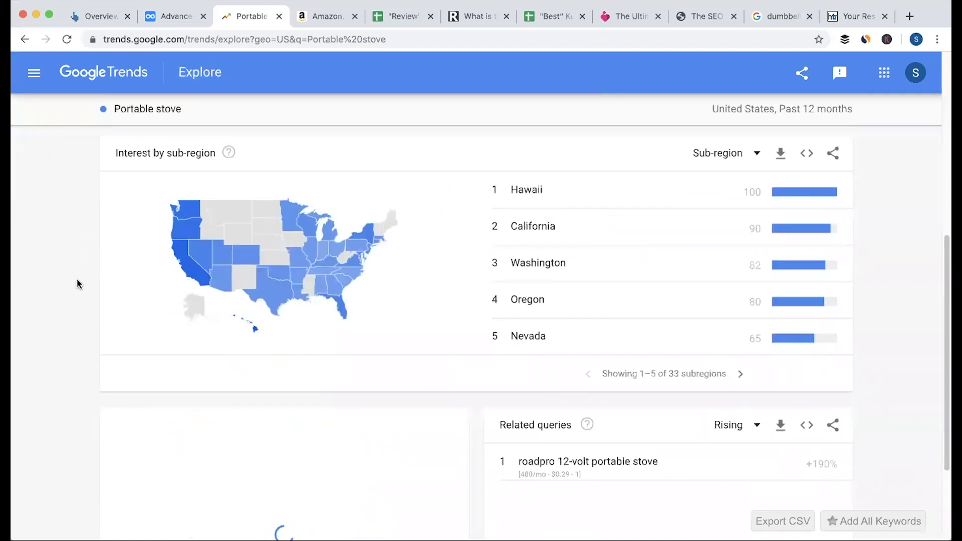
pyautogui.moveTo(201, 260)
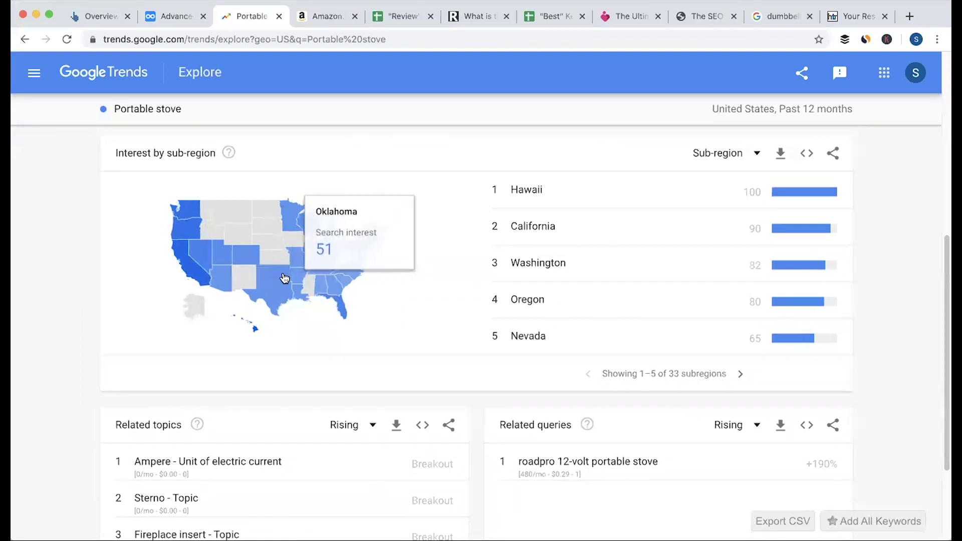
pyautogui.moveTo(296, 226)
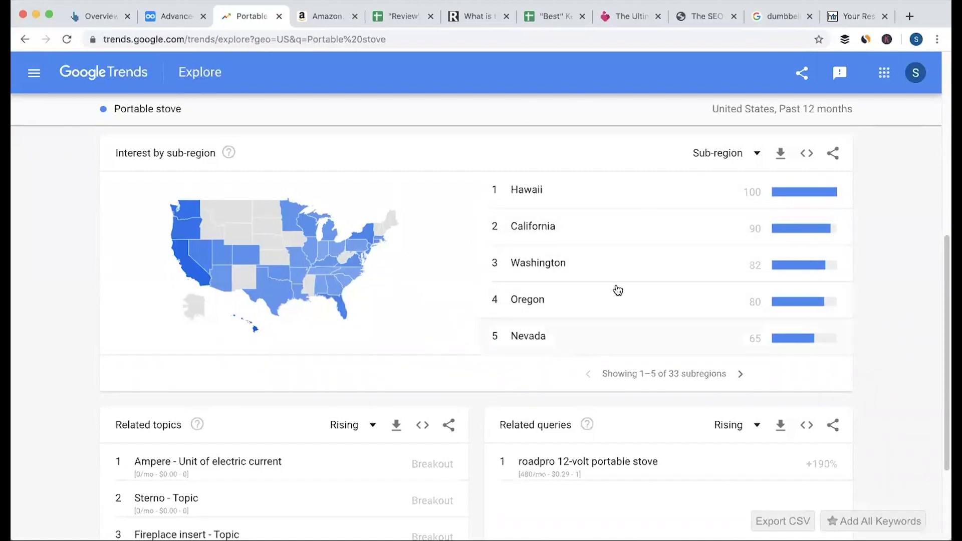
pyautogui.click(752, 154)
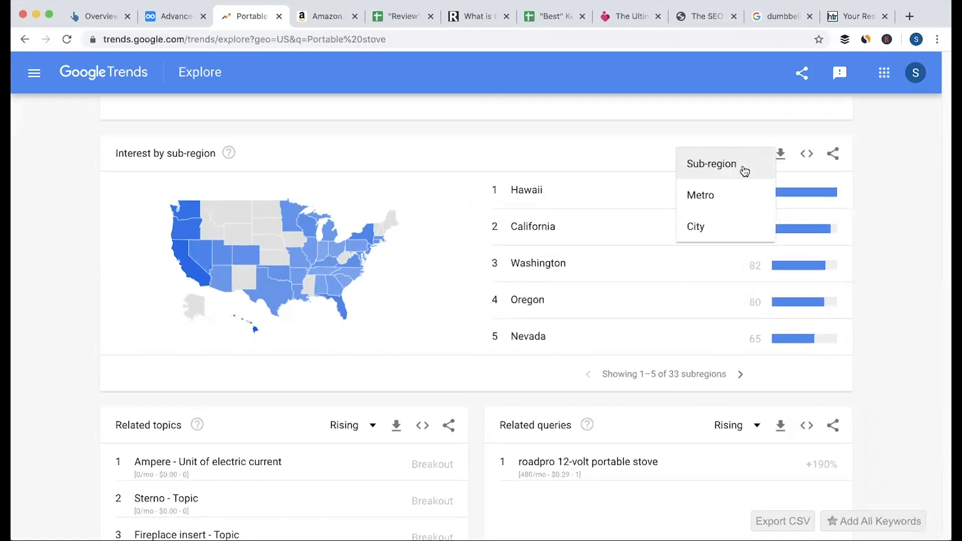
pyautogui.click(704, 224)
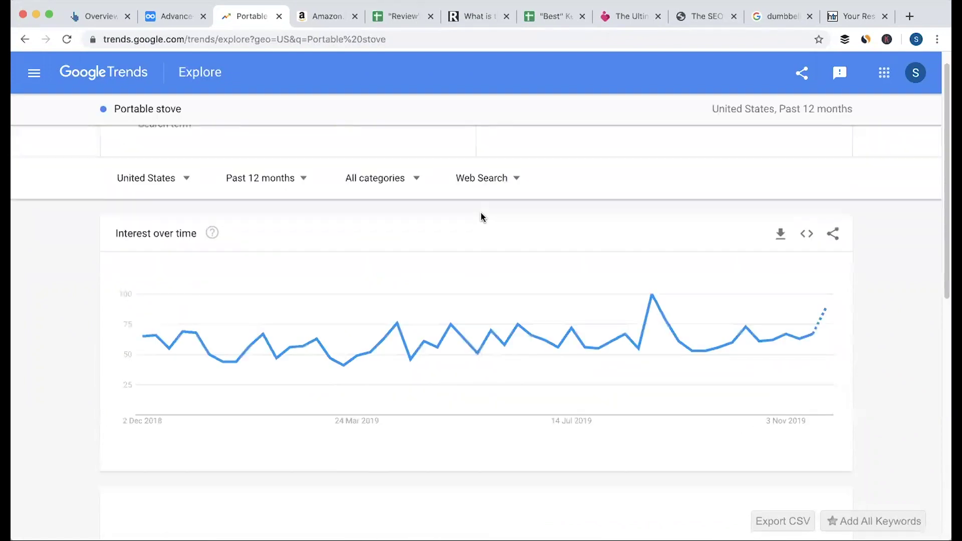
pyautogui.scroll(1, 481, 216)
# Change the location from United States to Worldwide and review interest by region.
pyautogui.click(185, 201)
pyautogui.click(291, 225)
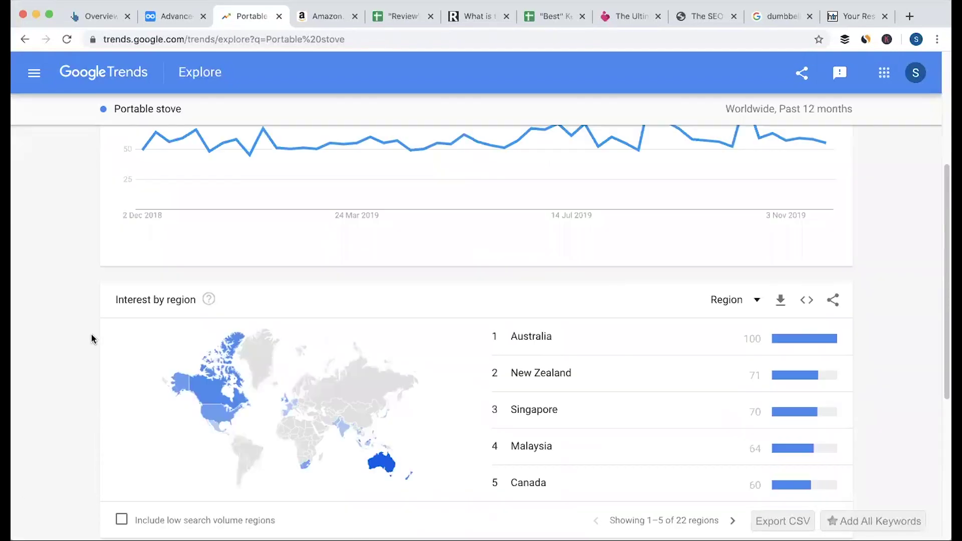
pyautogui.scroll(5, 60, 369)
pyautogui.scroll(-1, 56, 381)
pyautogui.scroll(-5, 56, 381)
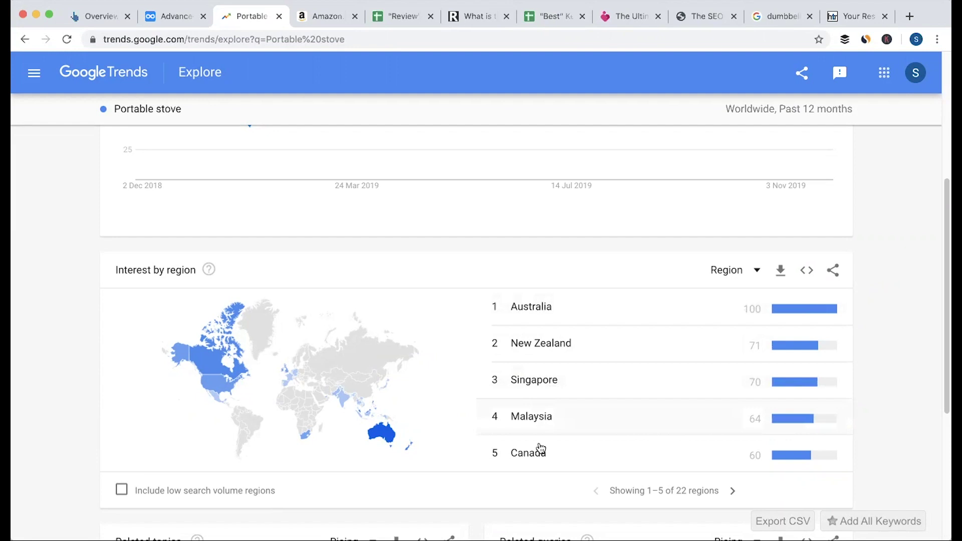
pyautogui.scroll(5, 88, 316)
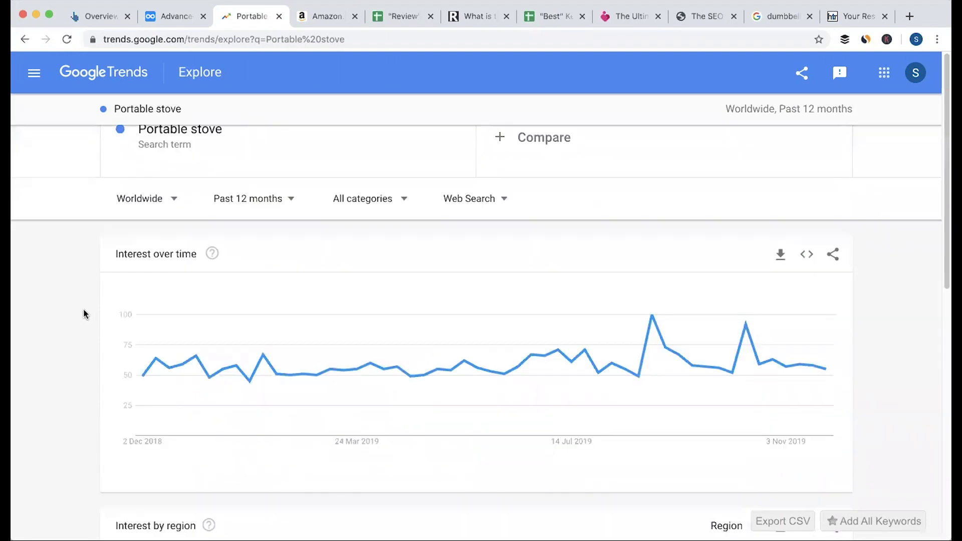
# Set the location back to United States and scroll through related topics and queries.
pyautogui.click(165, 207)
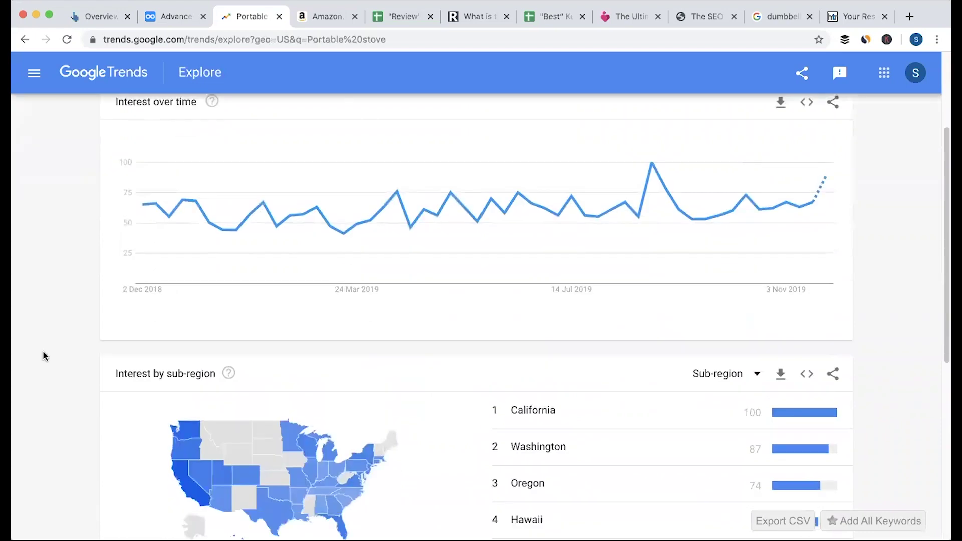
pyautogui.scroll(-5, 43, 350)
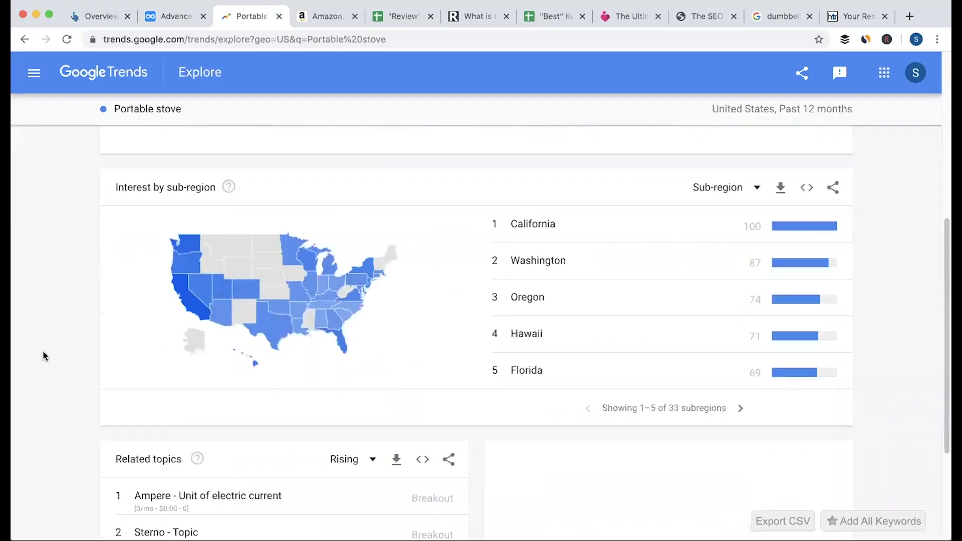
pyautogui.scroll(-2, 43, 351)
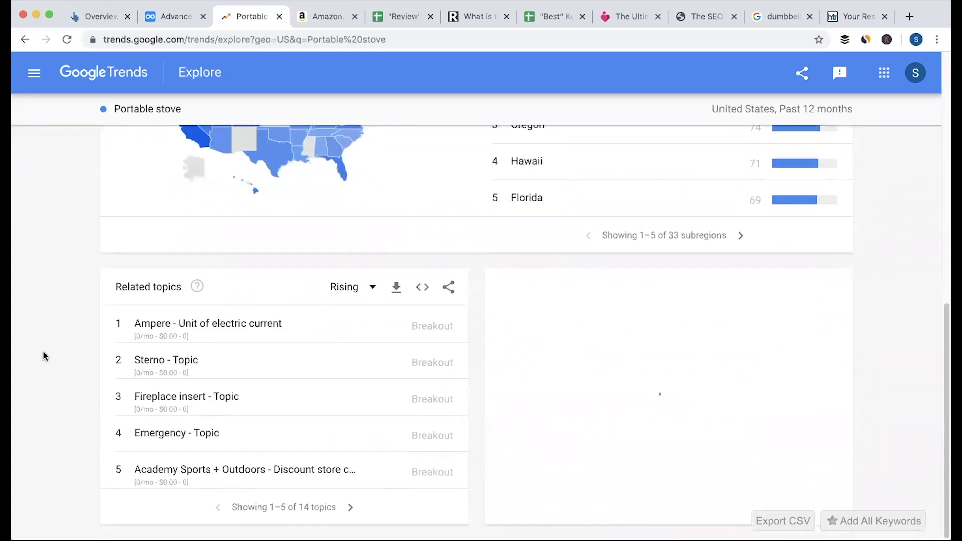
pyautogui.scroll(10, 56, 323)
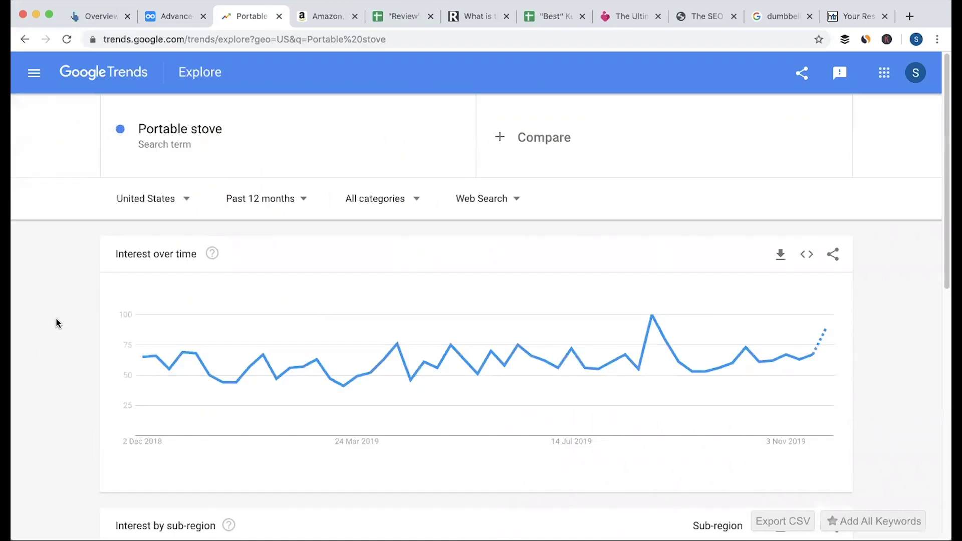
pyautogui.scroll(-10, 56, 323)
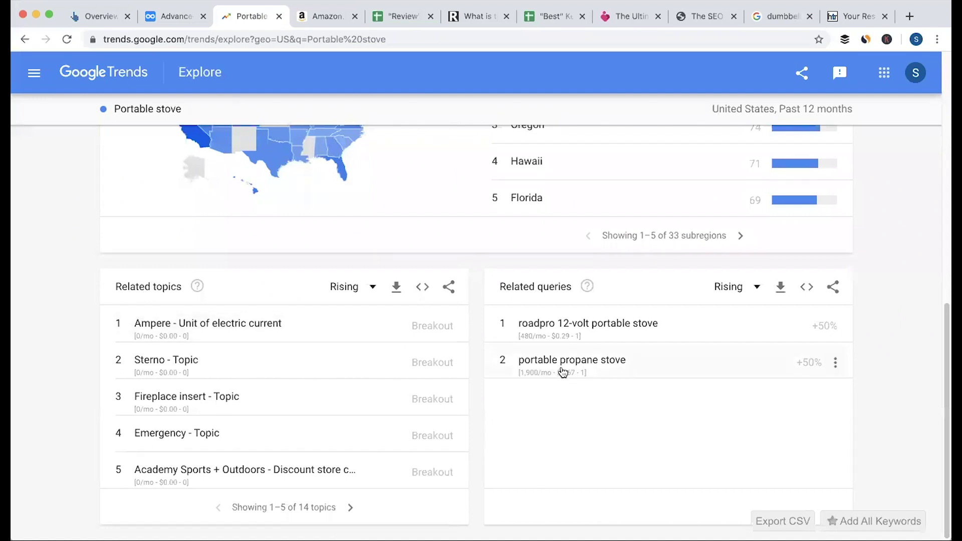
pyautogui.click(744, 294)
pyautogui.click(716, 327)
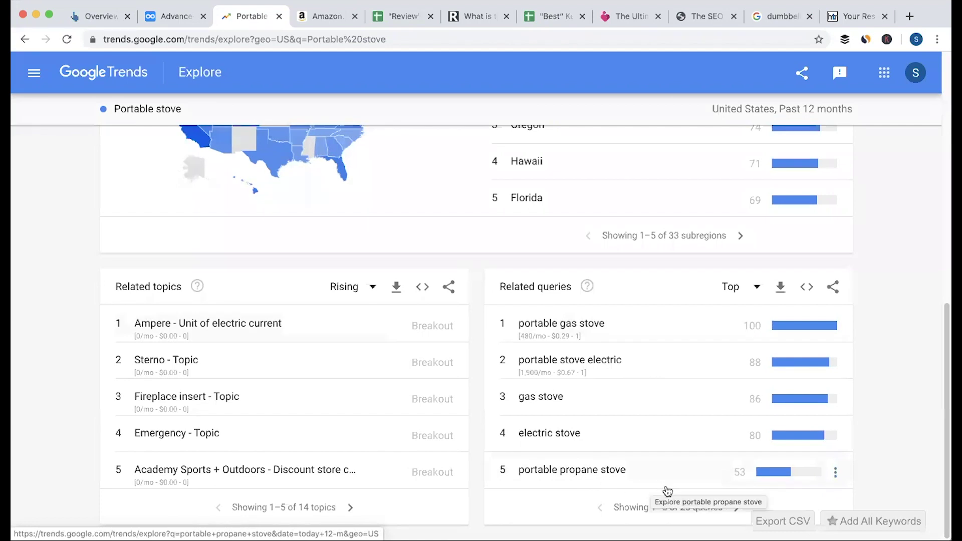
pyautogui.click(736, 509)
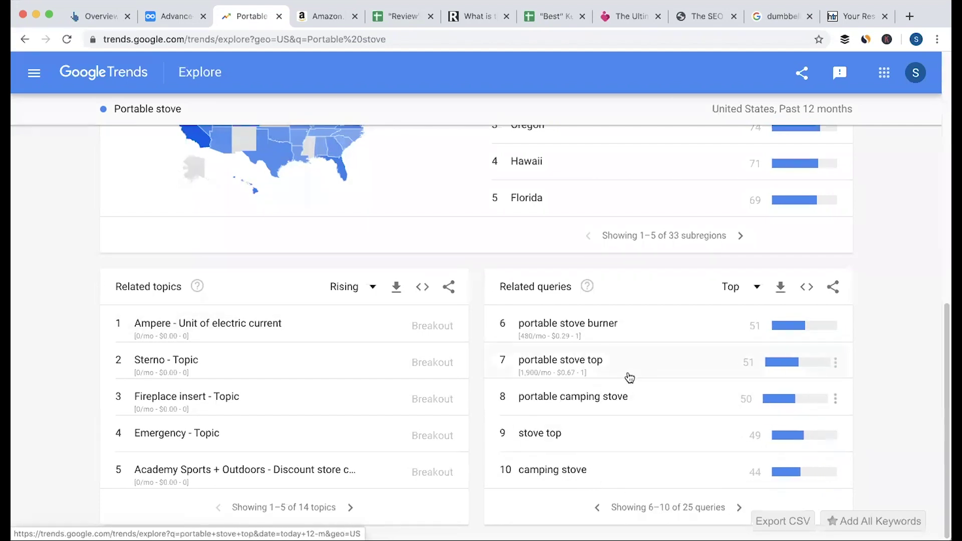
pyautogui.click(598, 509)
pyautogui.click(737, 508)
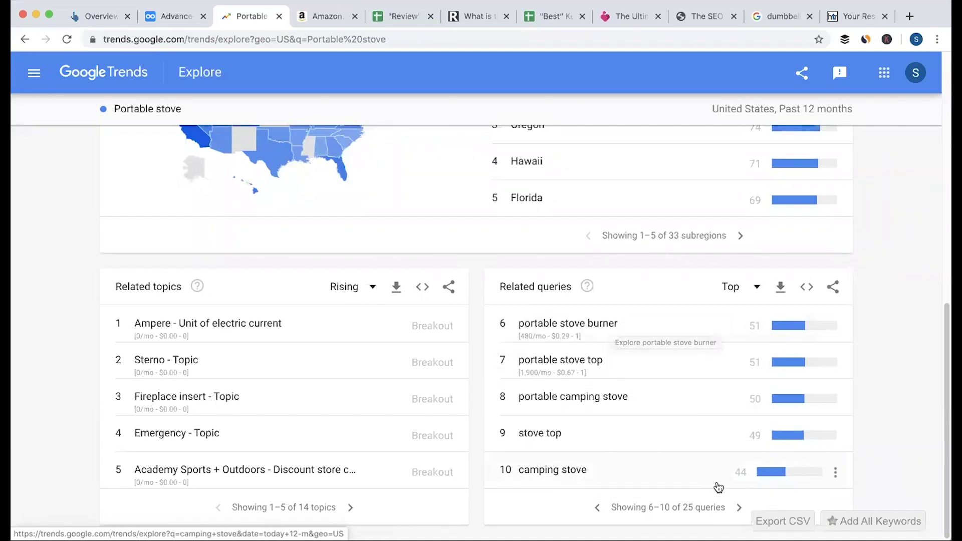
pyautogui.click(738, 507)
pyautogui.click(597, 510)
pyautogui.click(597, 510)
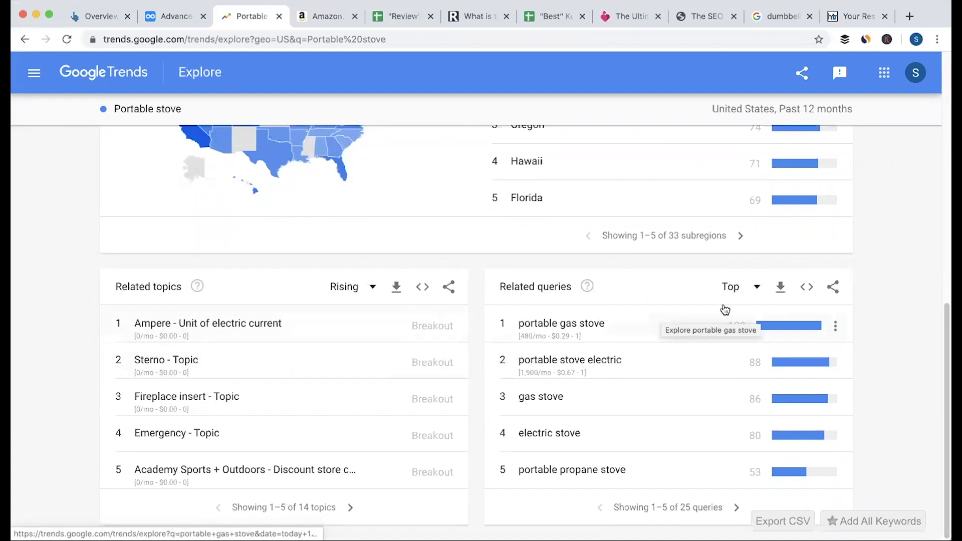
pyautogui.click(732, 289)
pyautogui.click(730, 266)
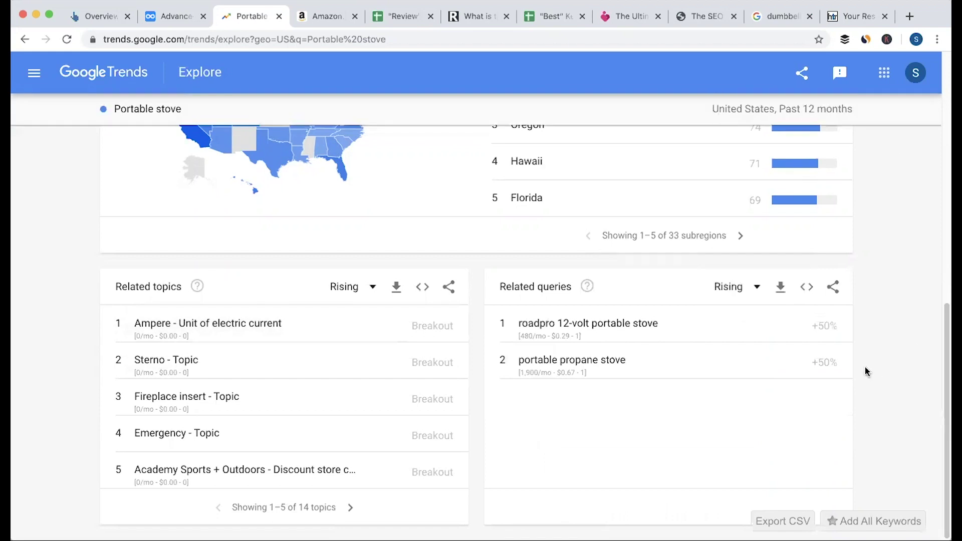
pyautogui.click(370, 288)
pyautogui.click(361, 320)
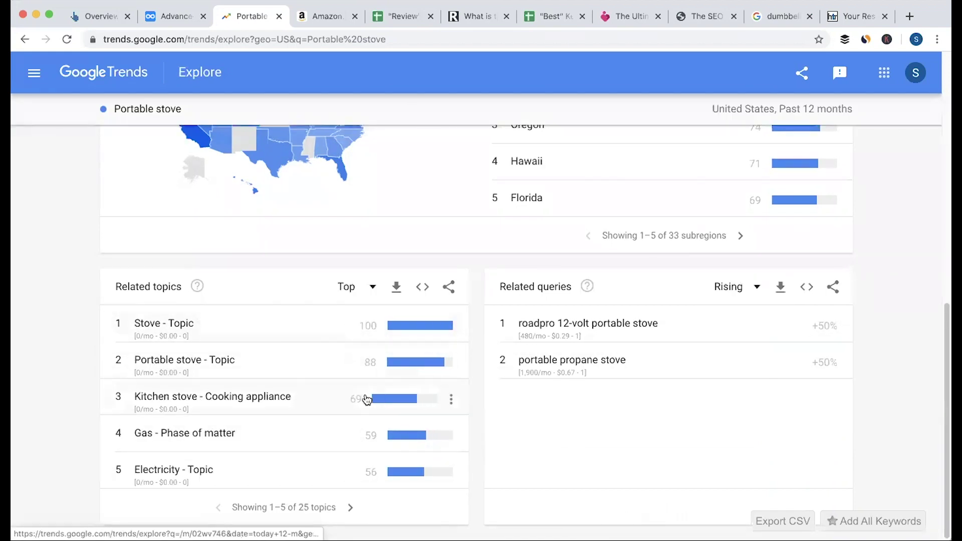
pyautogui.click(354, 290)
pyautogui.click(350, 279)
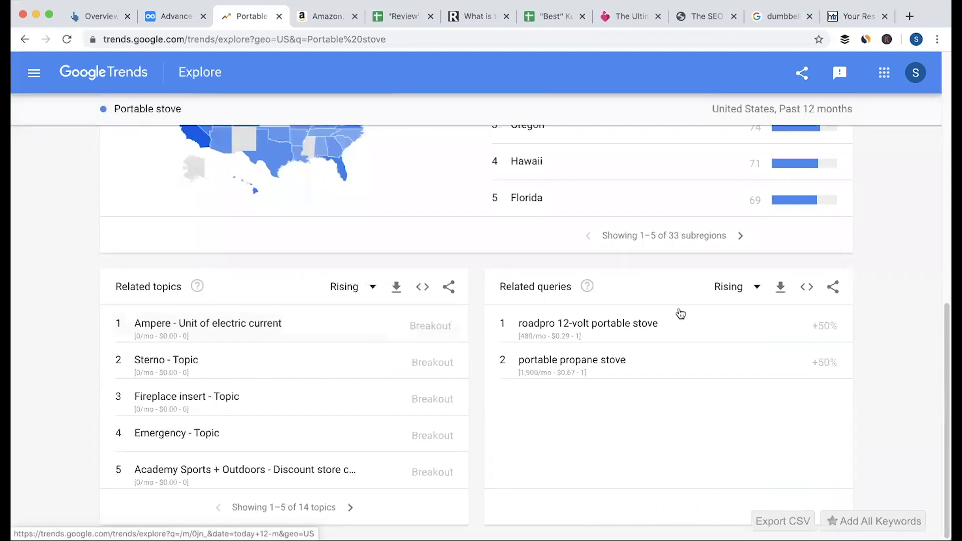
pyautogui.click(350, 507)
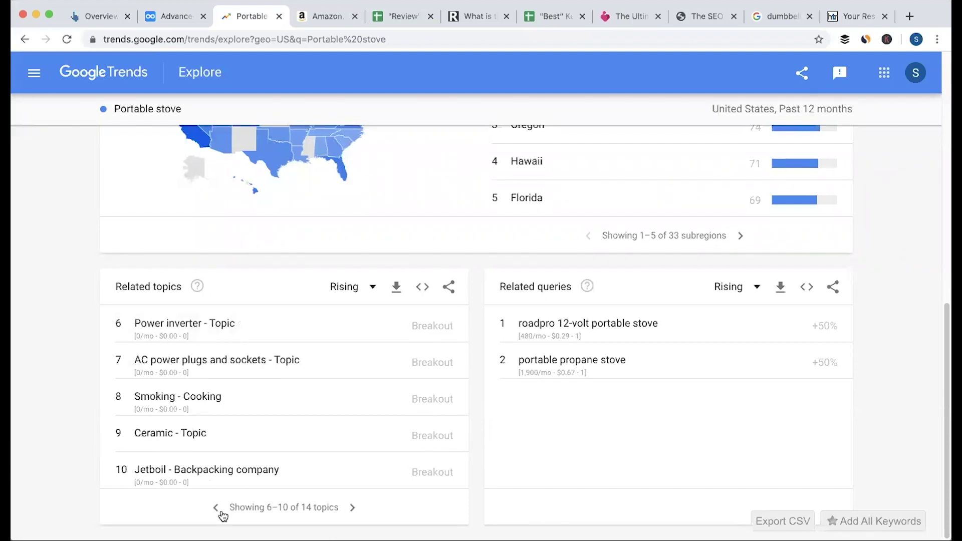
pyautogui.click(220, 509)
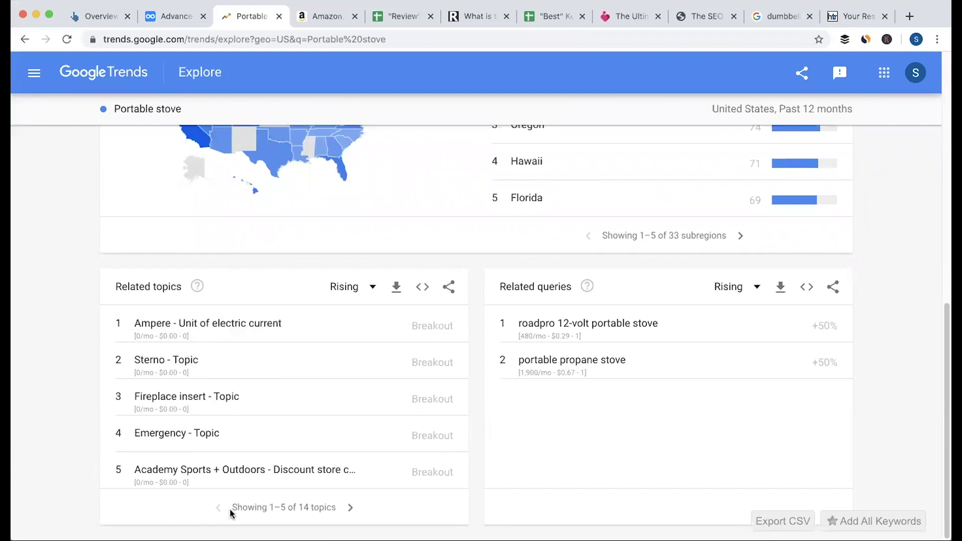
pyautogui.scroll(6, 71, 343)
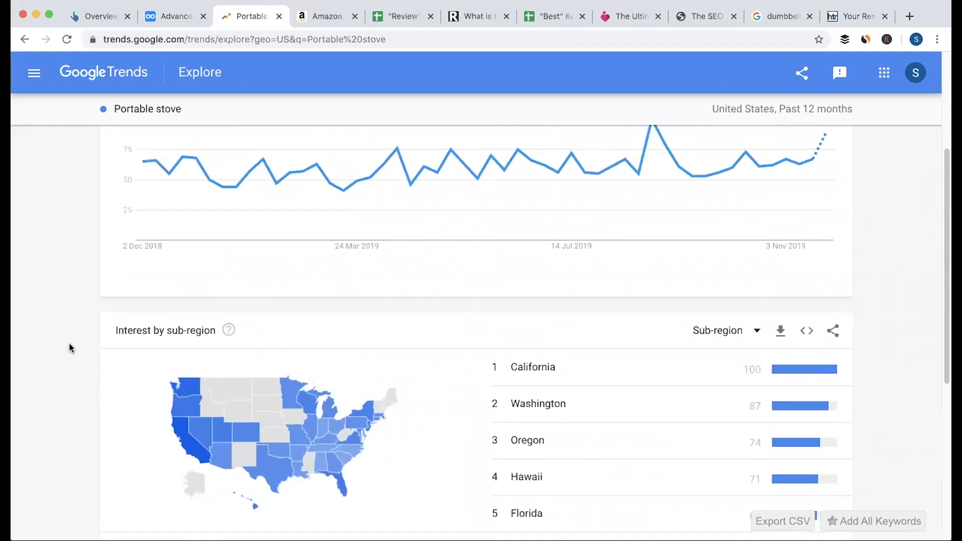
pyautogui.scroll(4, 69, 344)
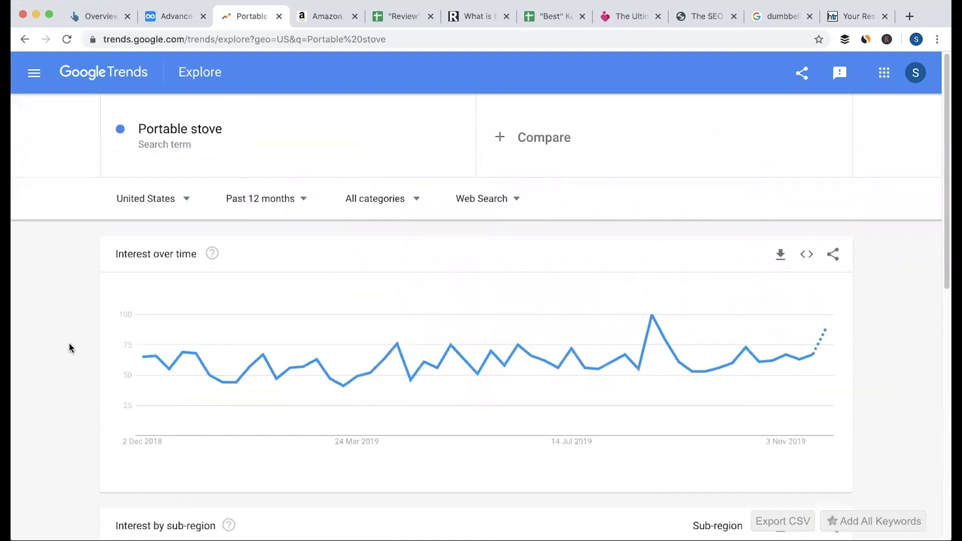